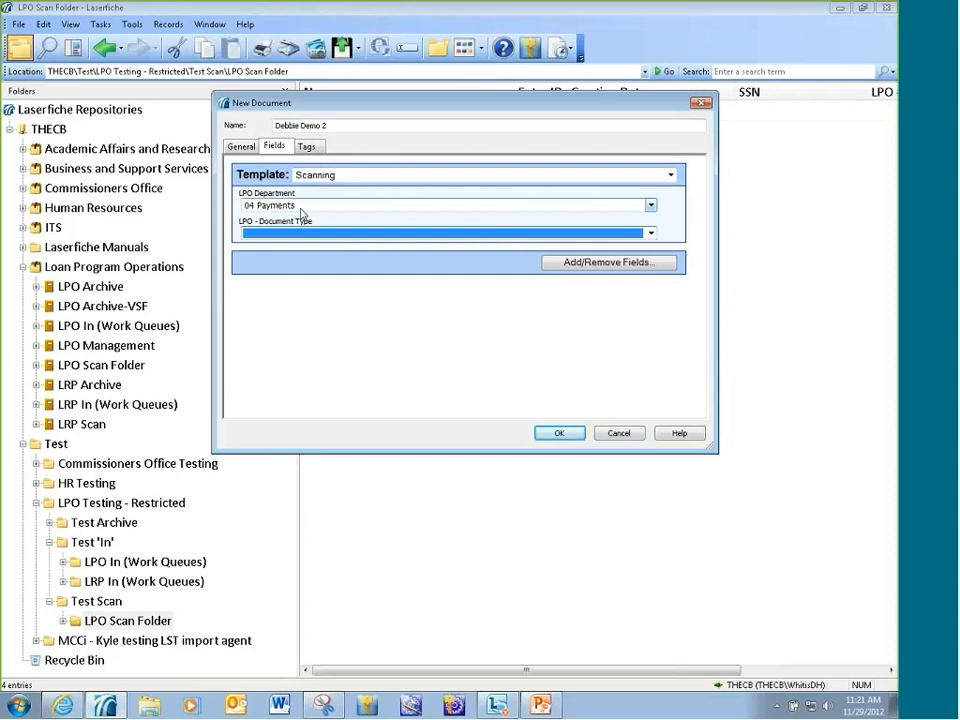
Create the new document and open it from the 0401 Payments queue under 0100 Indexing.
left_click(558, 432)
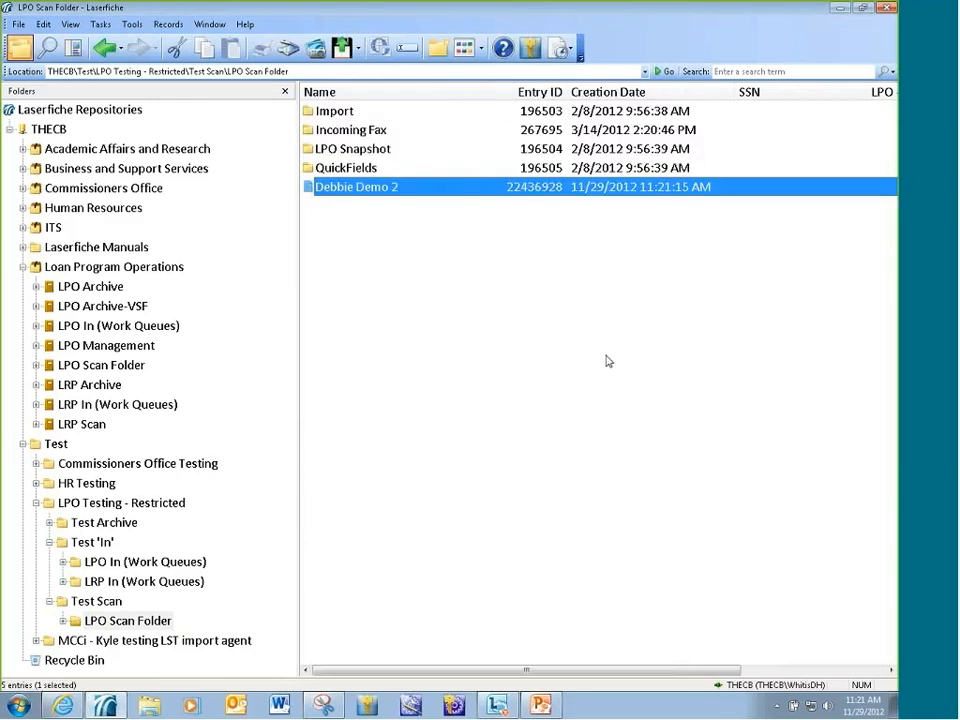
left_click(65, 562)
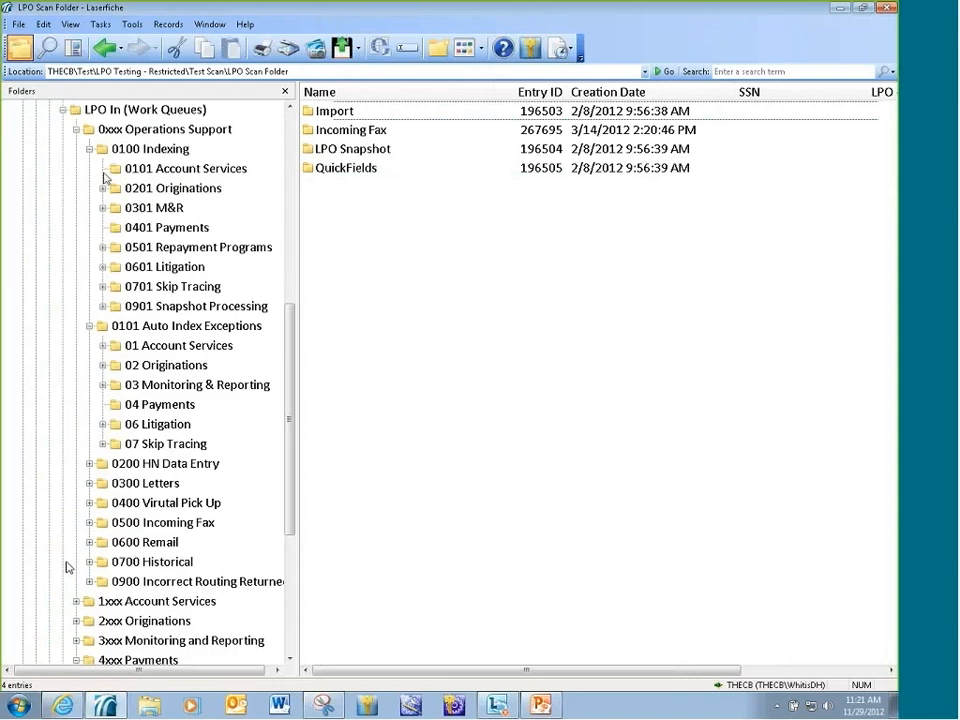
left_click(145, 229)
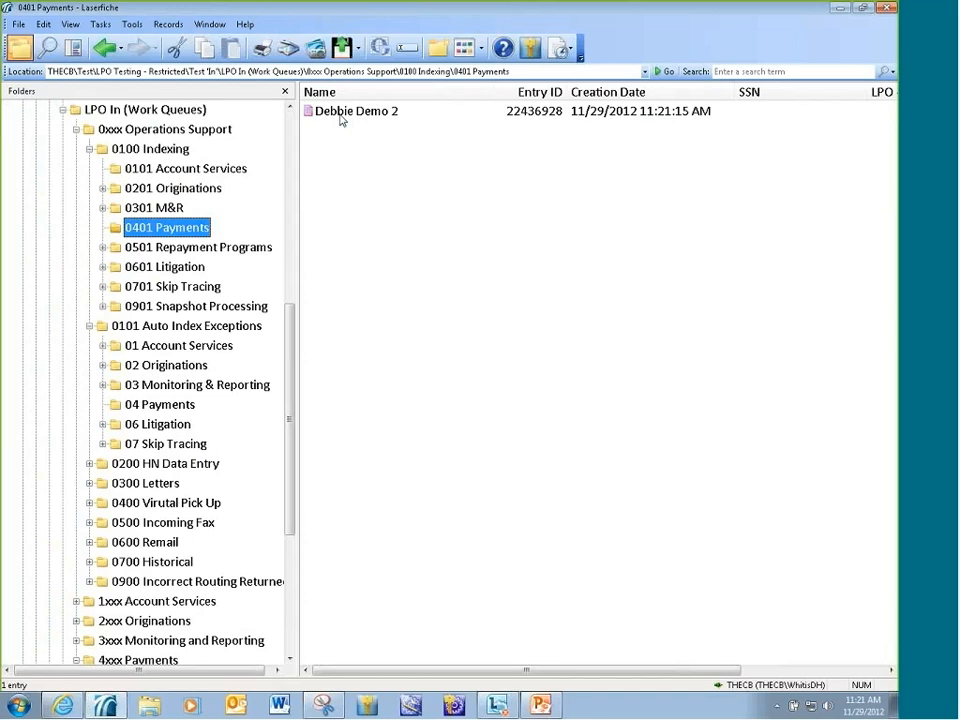
left_click(341, 113)
double_click(341, 116)
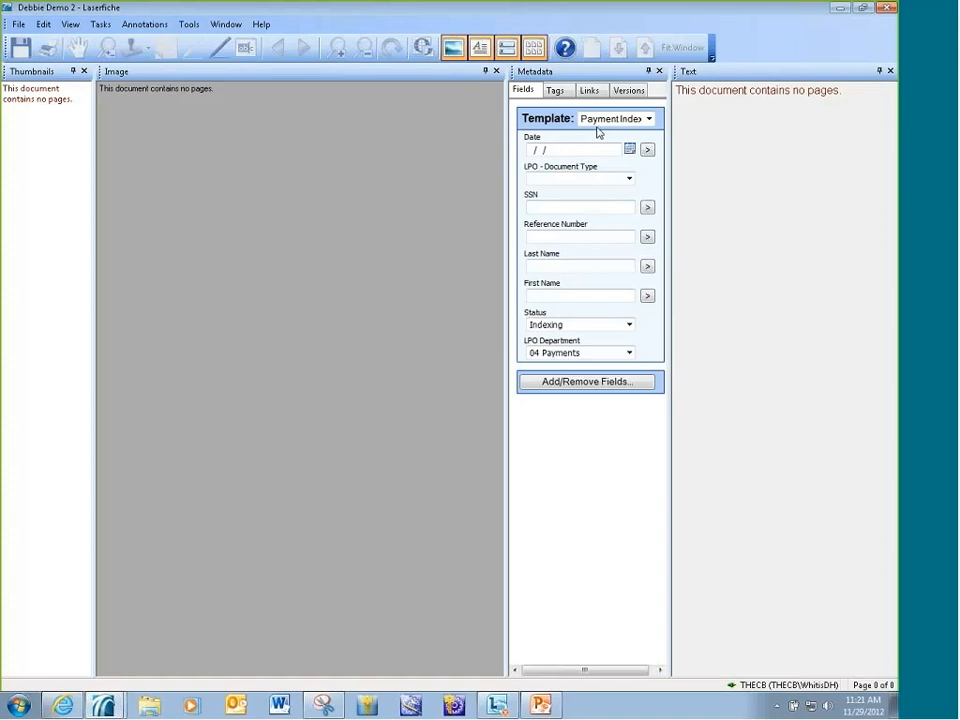
Set the document's date to 11/29/2012 and its LPO document type to 04 PAYMNT.
left_click(516, 153)
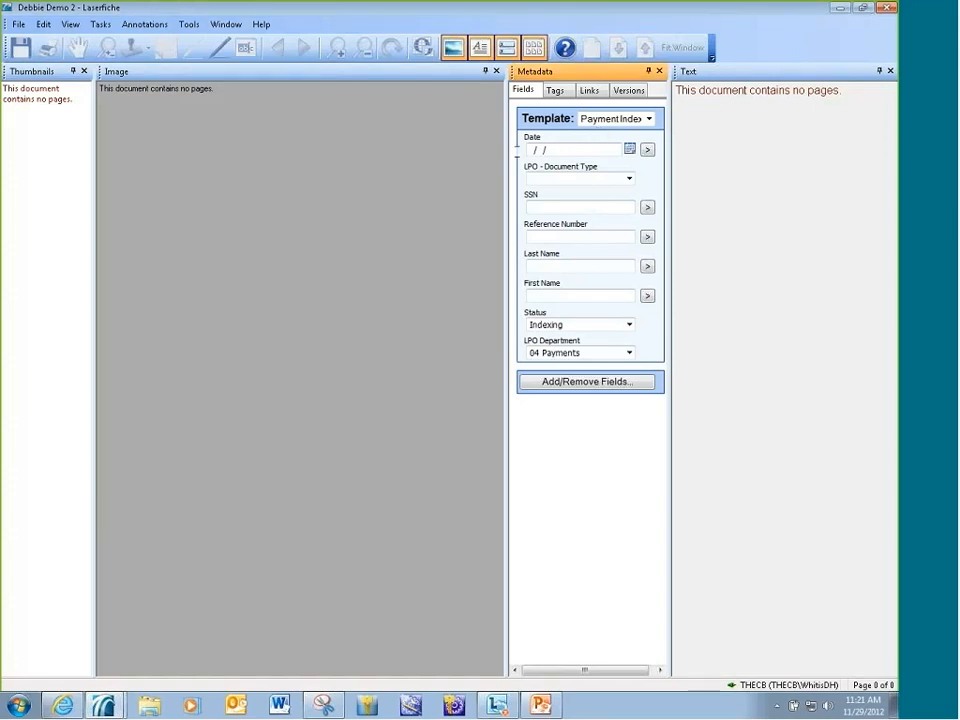
double_click(529, 150)
left_click(627, 180)
type("04 ACHOFF")
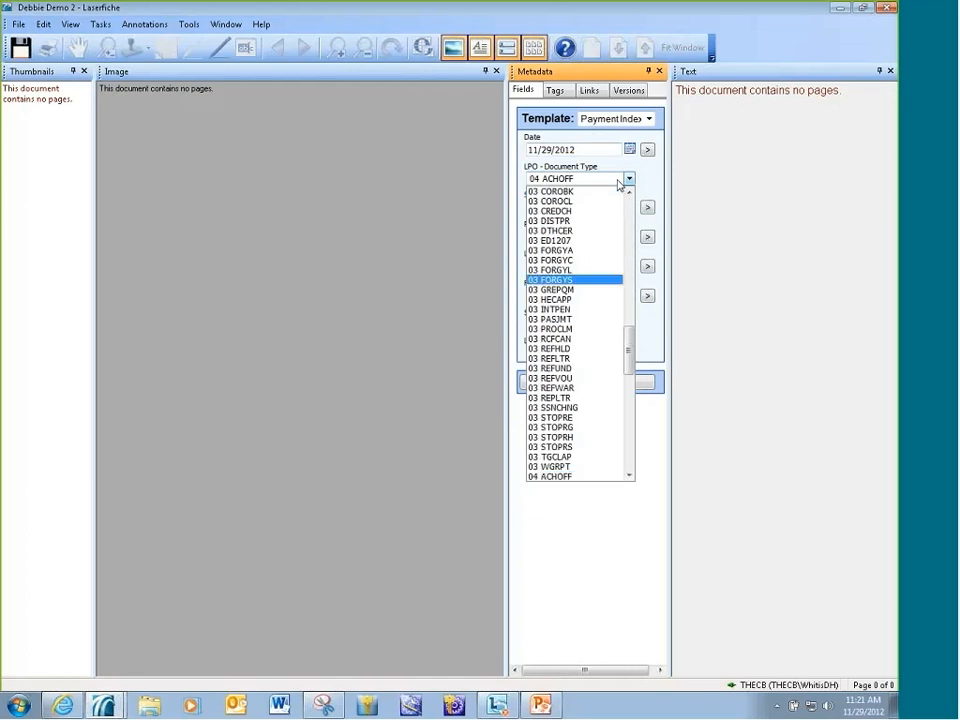
left_click_drag(626, 354, 611, 401)
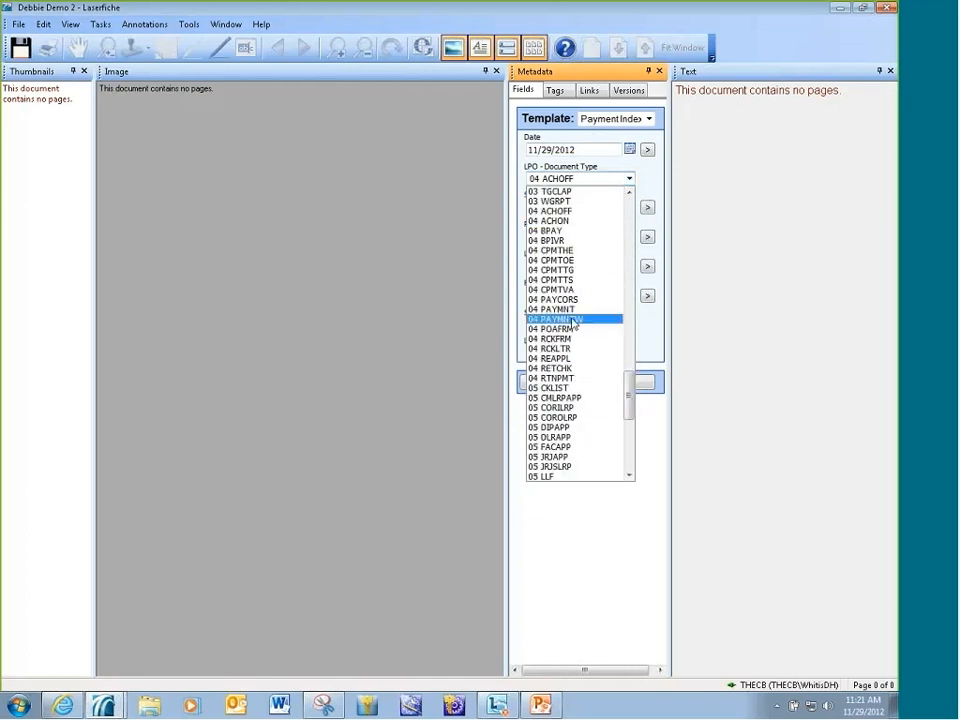
left_click(605, 317)
Enter the customer's Social Security number in the document's SSN field.
left_click(574, 208)
type("987654321")
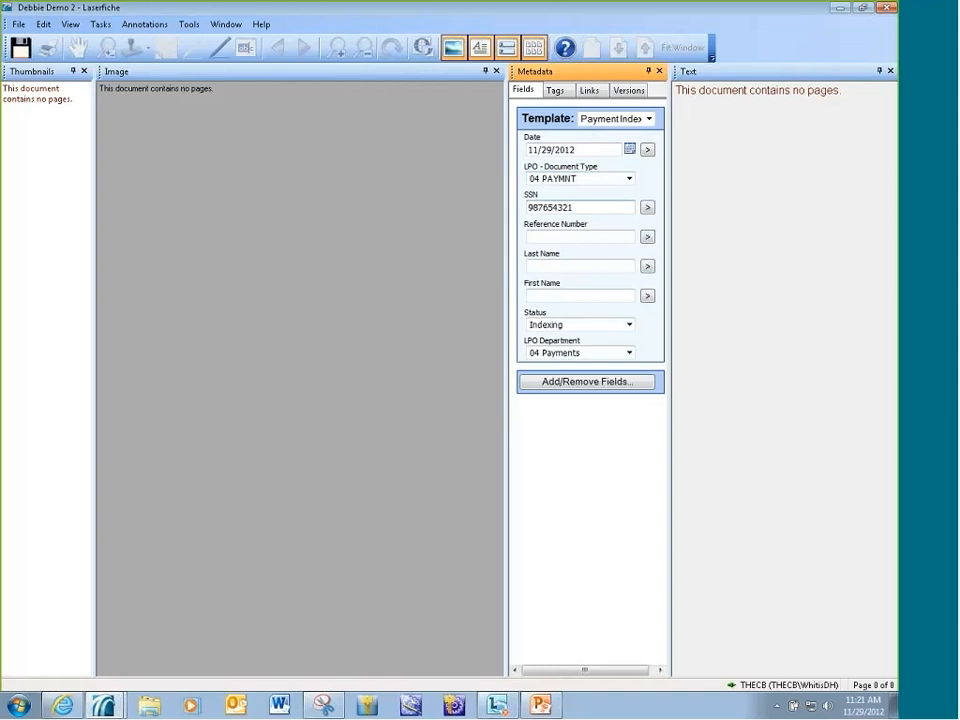
Set the document's status to Process Pending, and save and close the document.
left_click(629, 325)
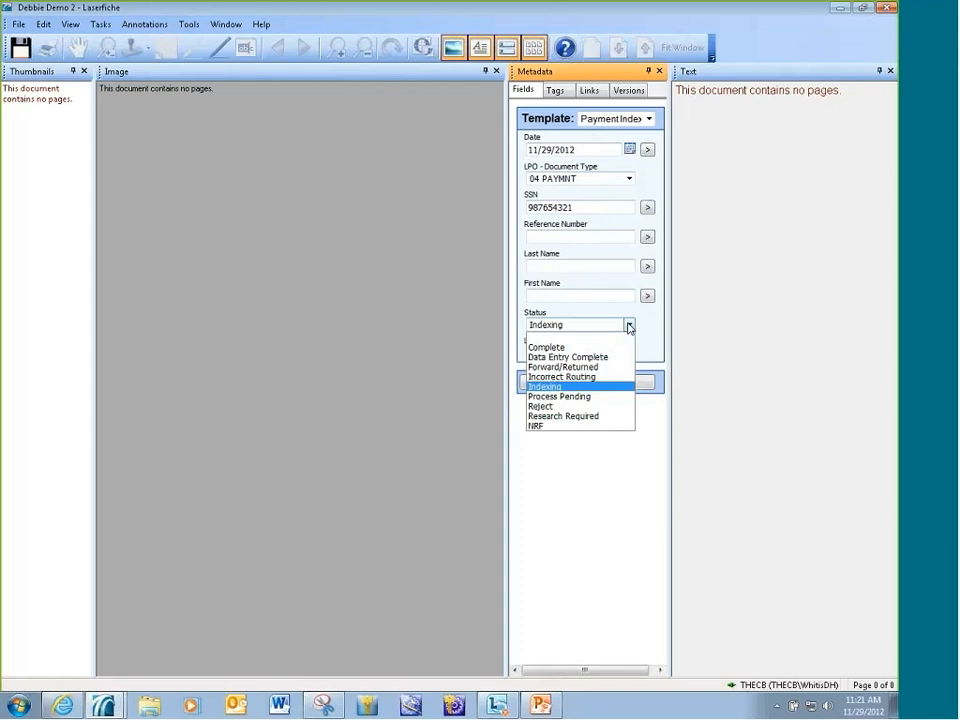
left_click(629, 325)
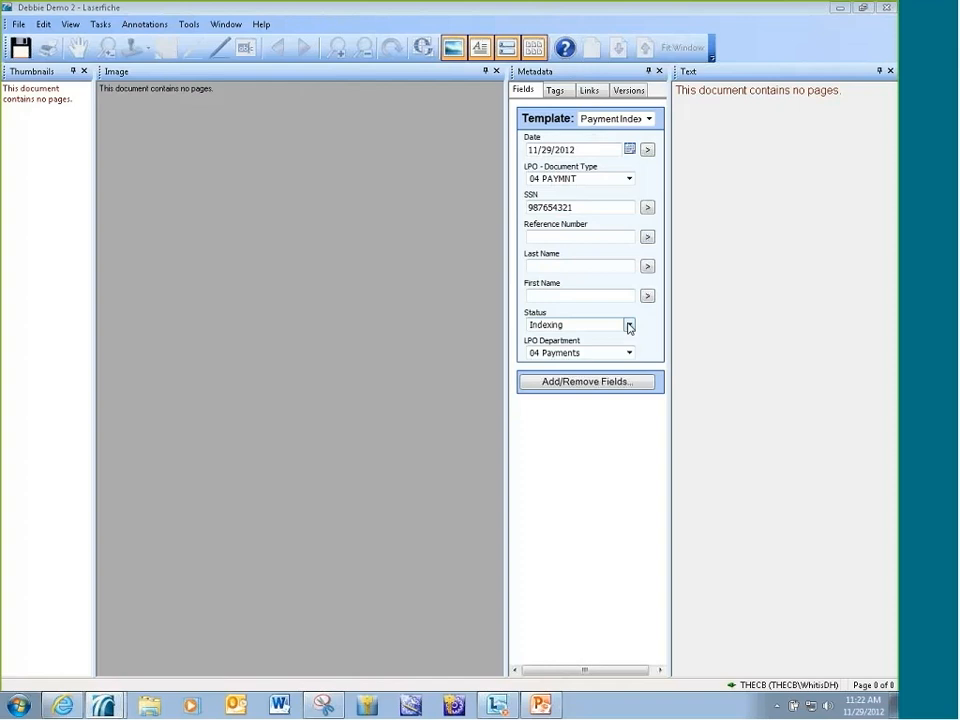
left_click(629, 327)
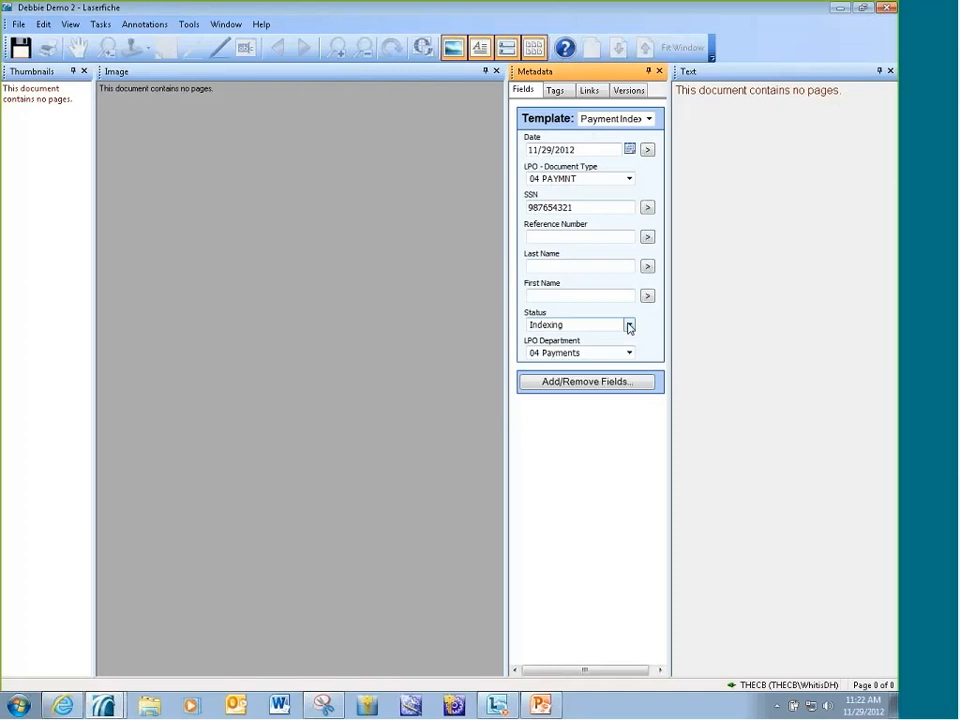
left_click(629, 326)
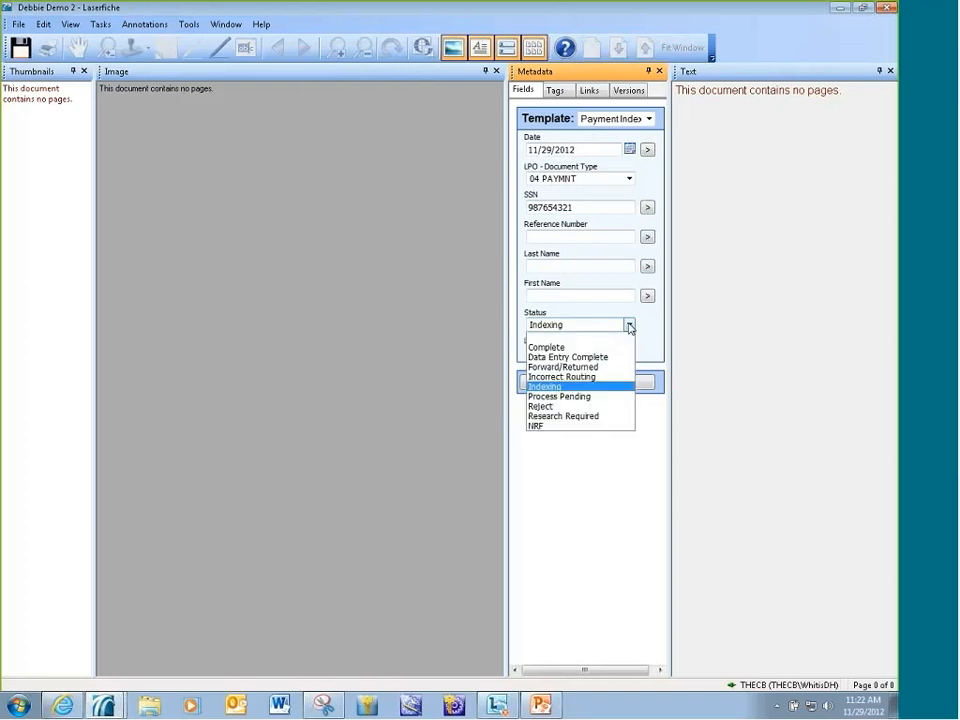
left_click(611, 396)
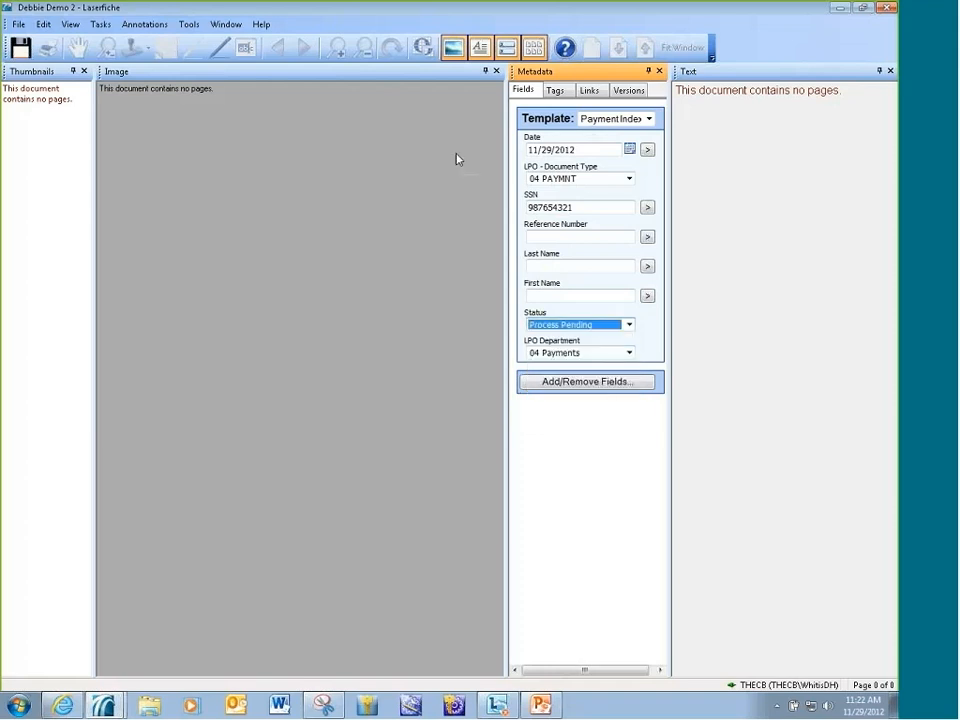
left_click(20, 47)
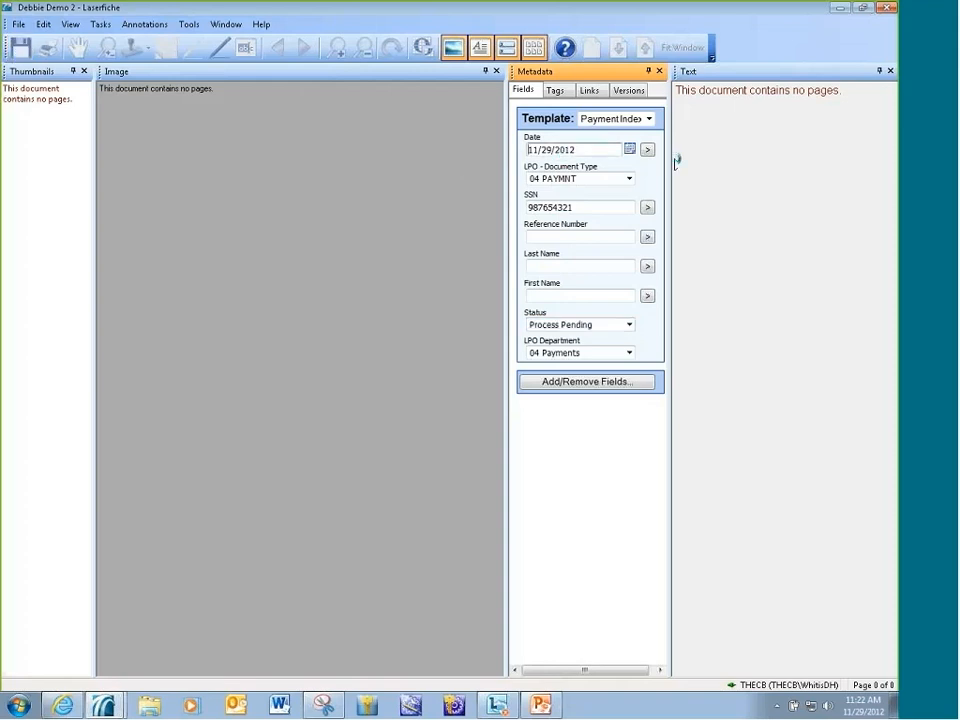
left_click(886, 10)
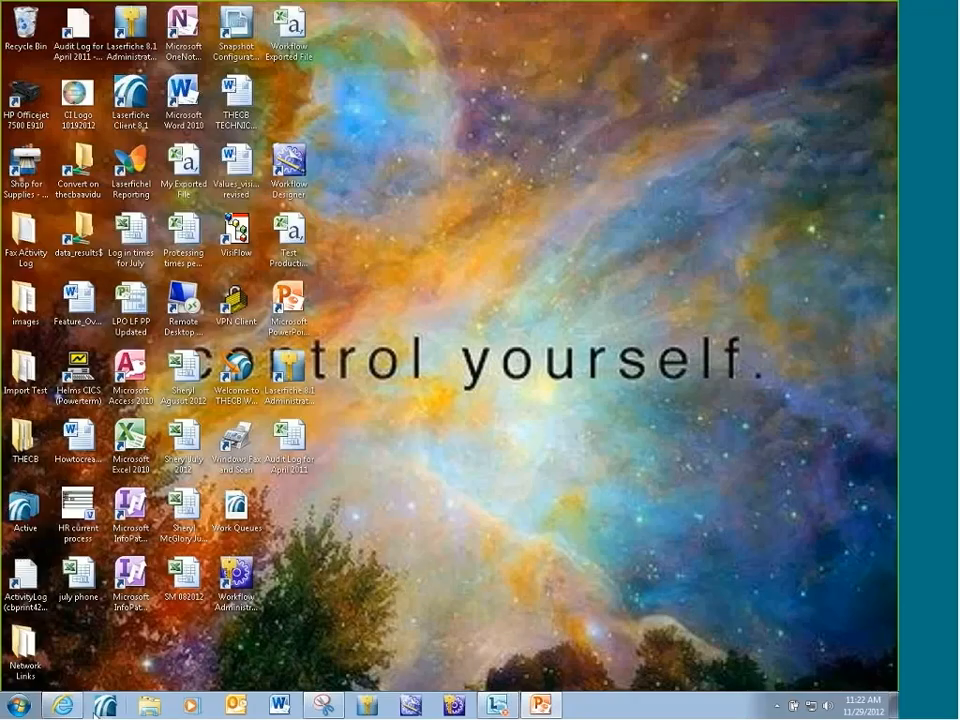
Reopen the THECB repository and go to the 0401 Payments queue in the Test 'In' LPO work queues, under 0100 Indexing.
left_click(97, 711)
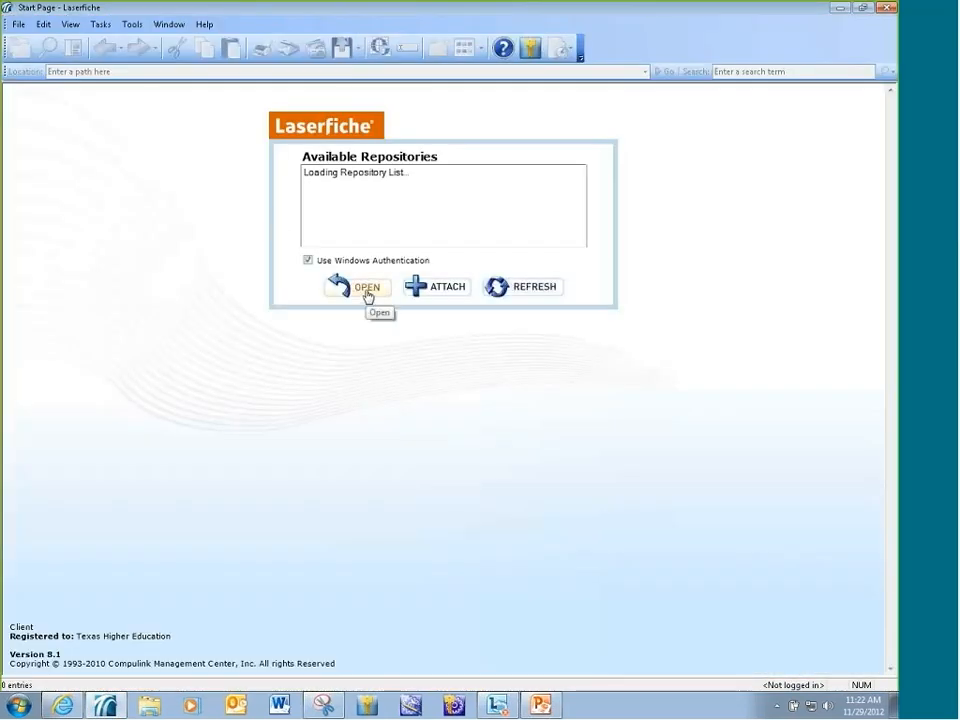
left_click(368, 296)
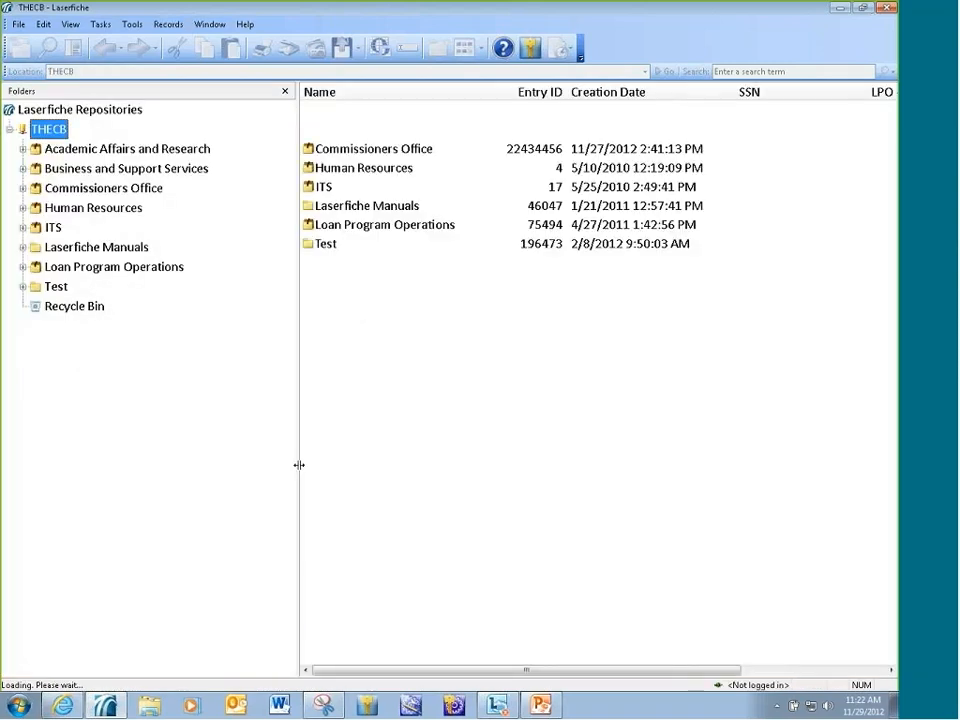
left_click(22, 286)
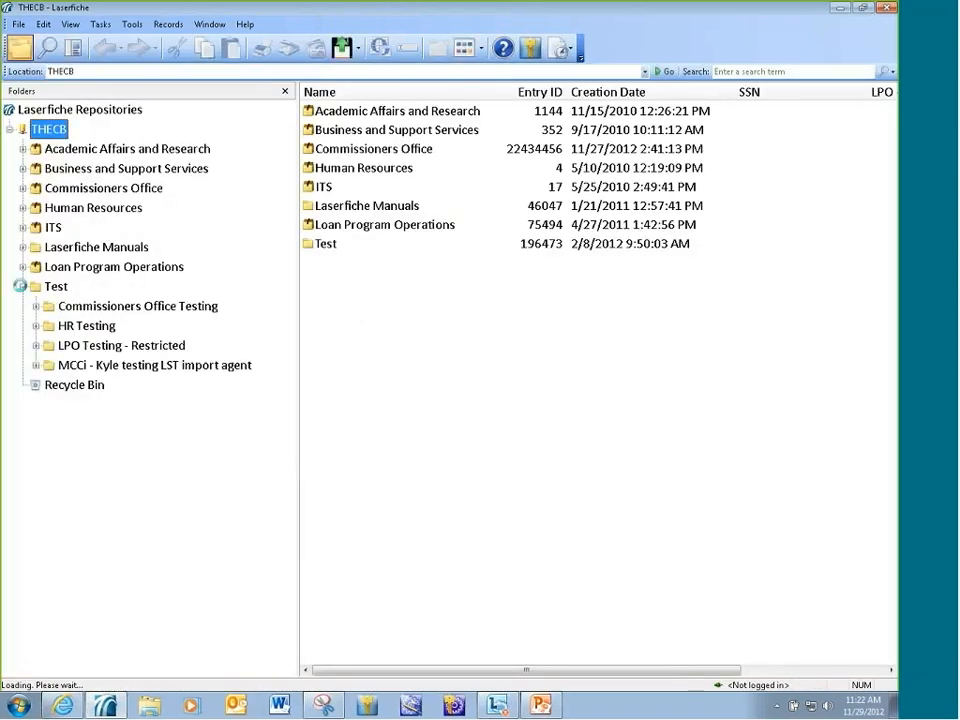
left_click(36, 345)
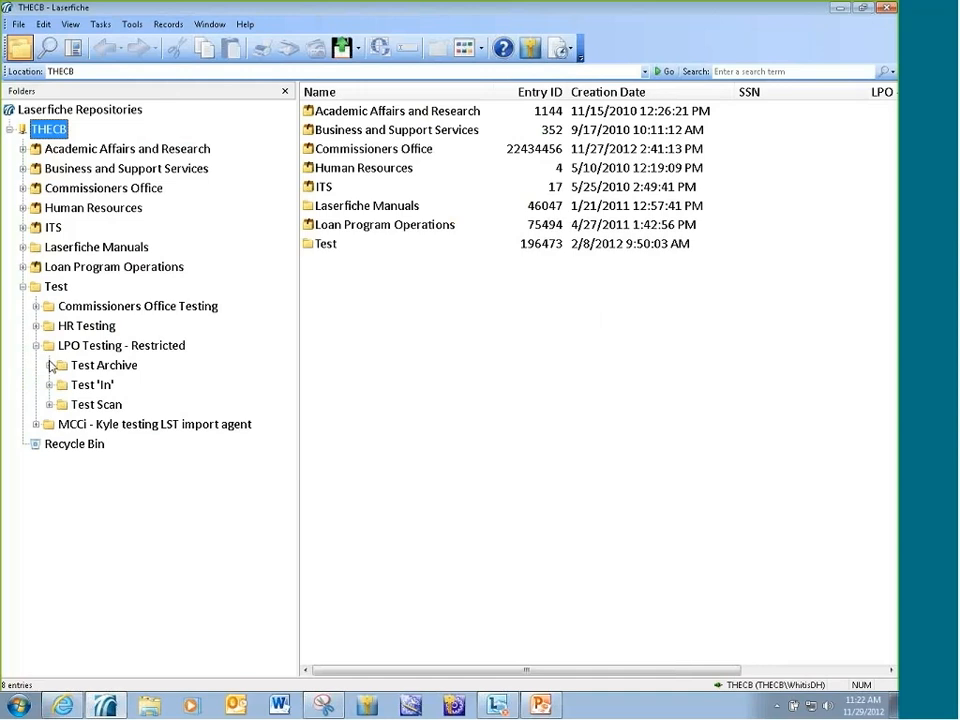
left_click(49, 384)
left_click(63, 404)
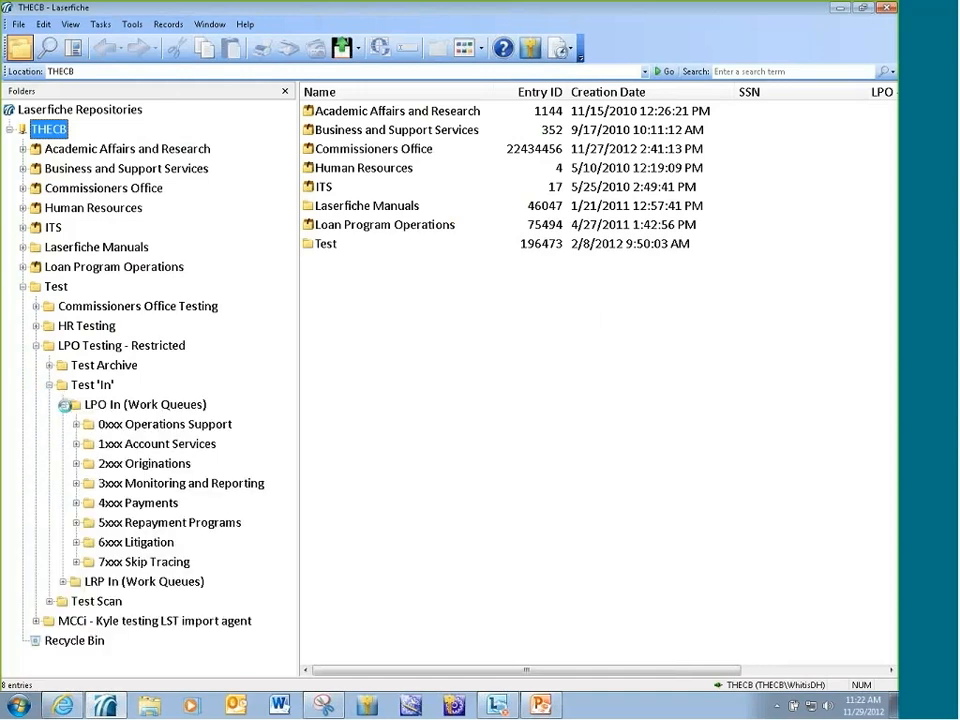
left_click(76, 424)
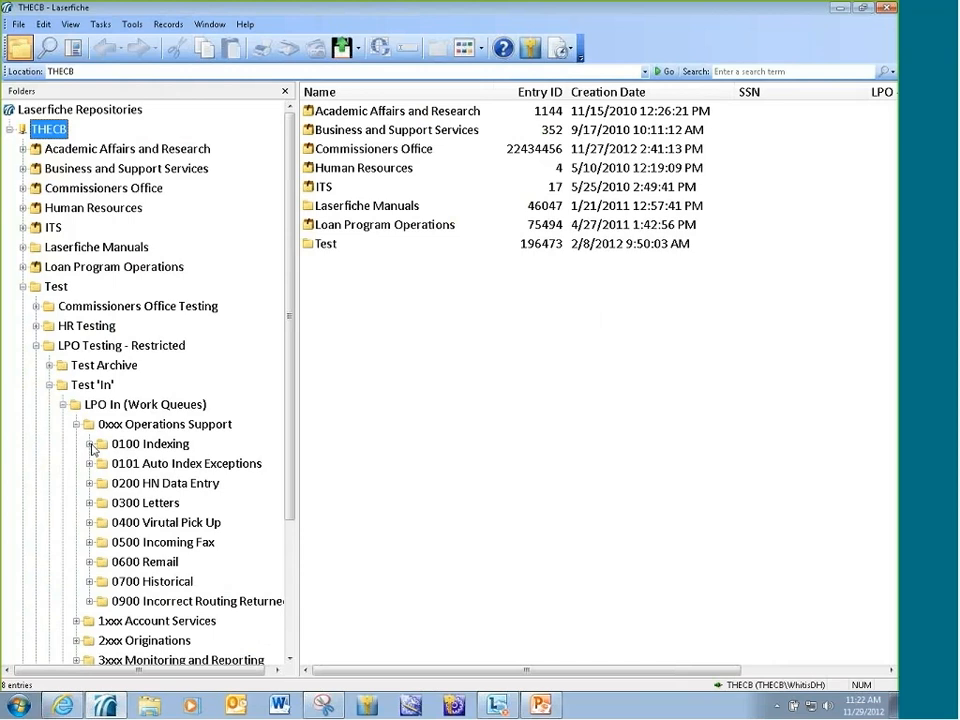
left_click(90, 445)
left_click(132, 519)
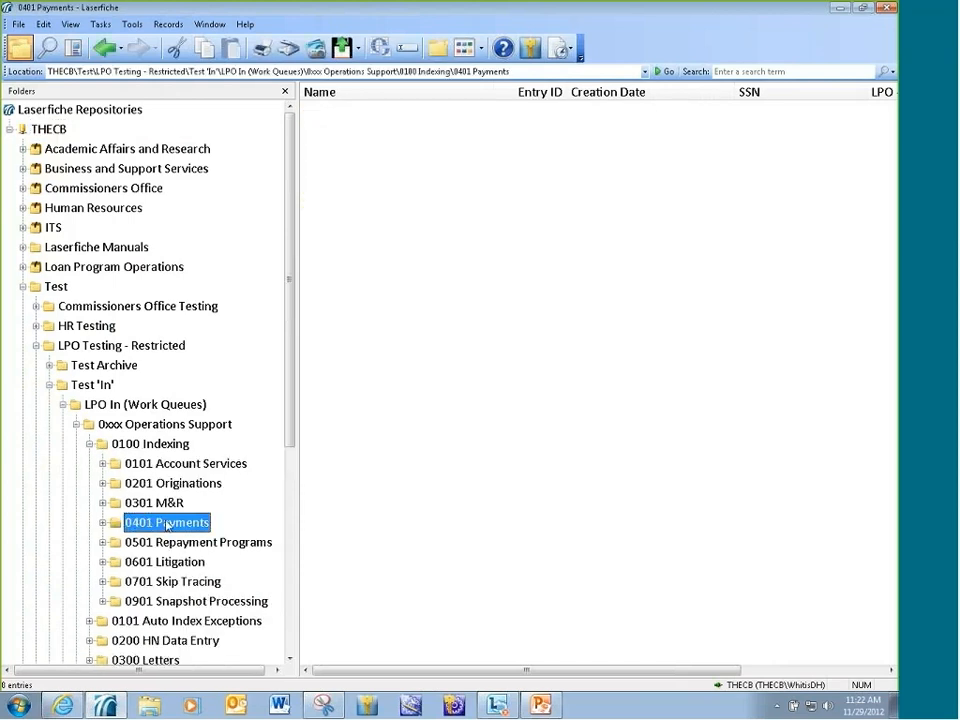
Open the demo document from the 04 Payments folder under 0101 Auto Index Exceptions.
left_click_drag(288, 369, 288, 440)
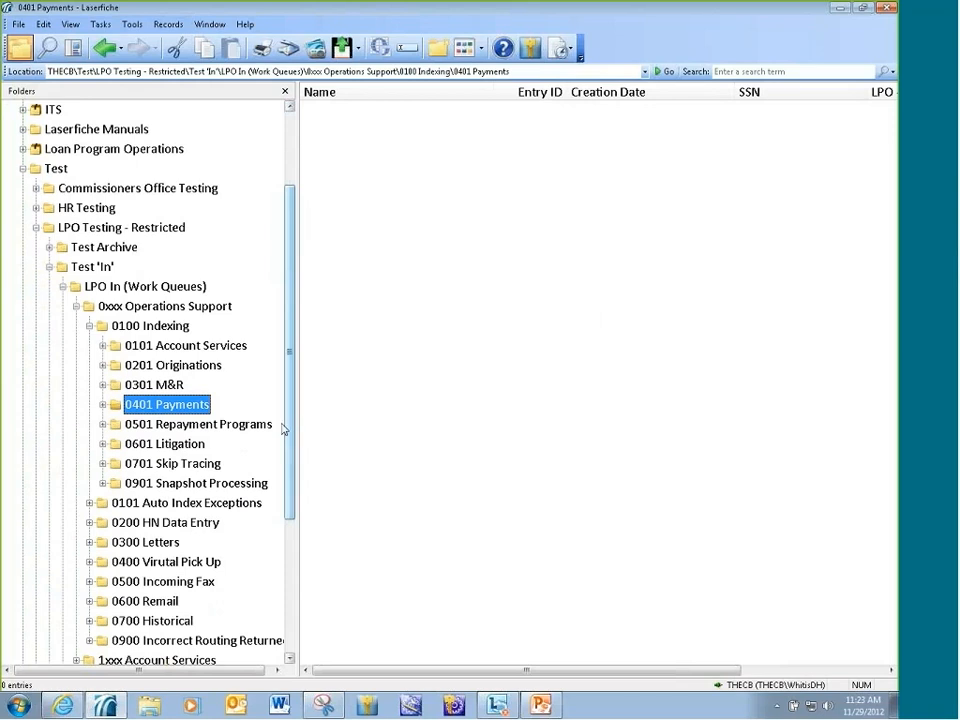
left_click(89, 503)
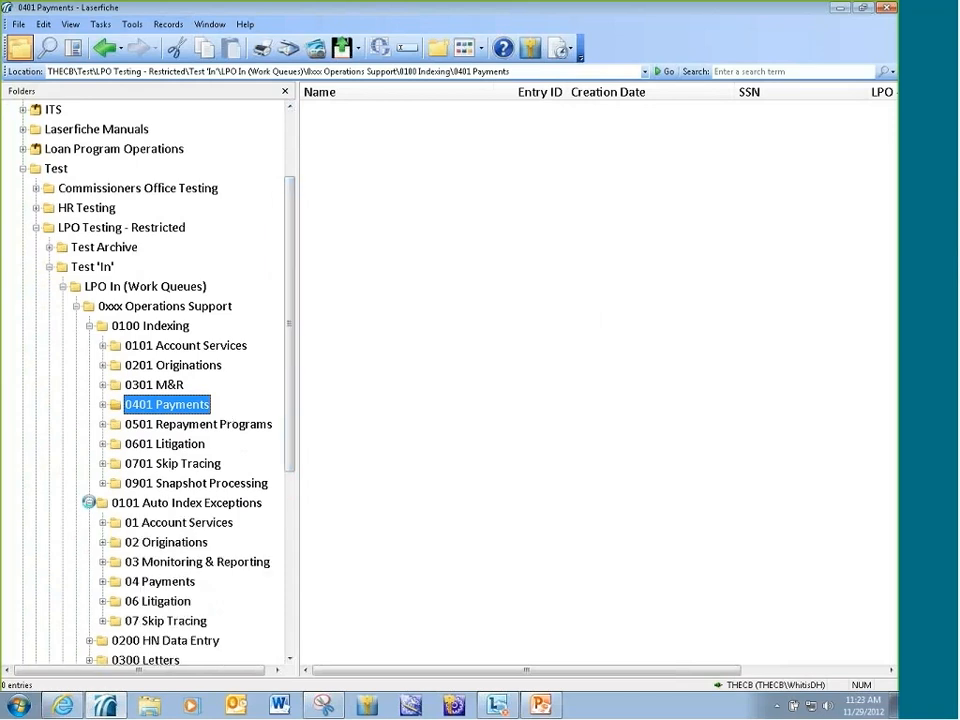
left_click(160, 582)
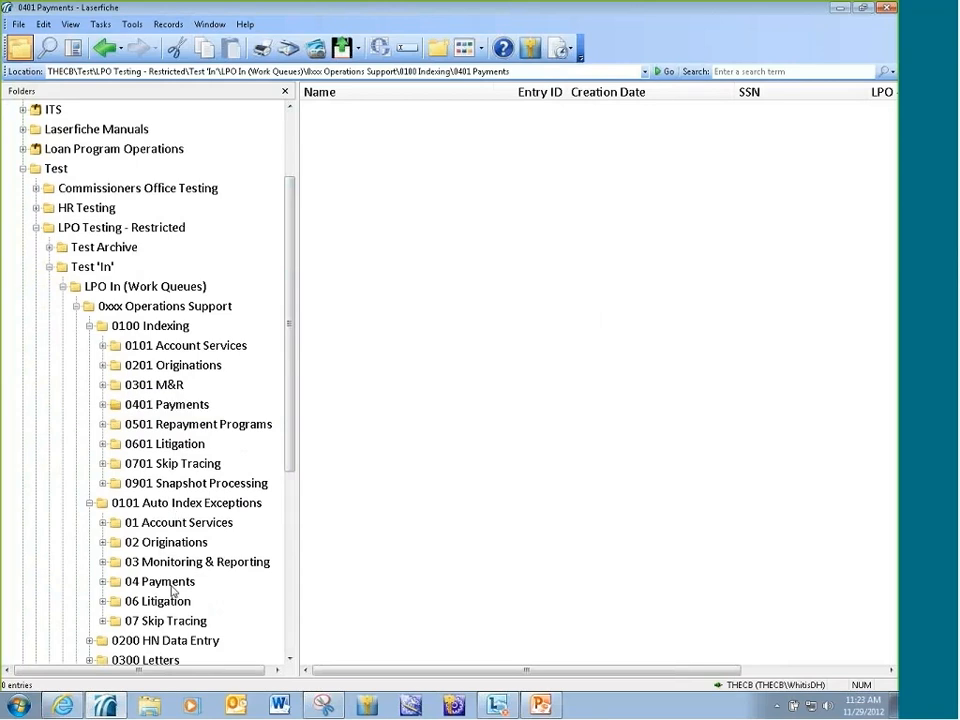
double_click(382, 188)
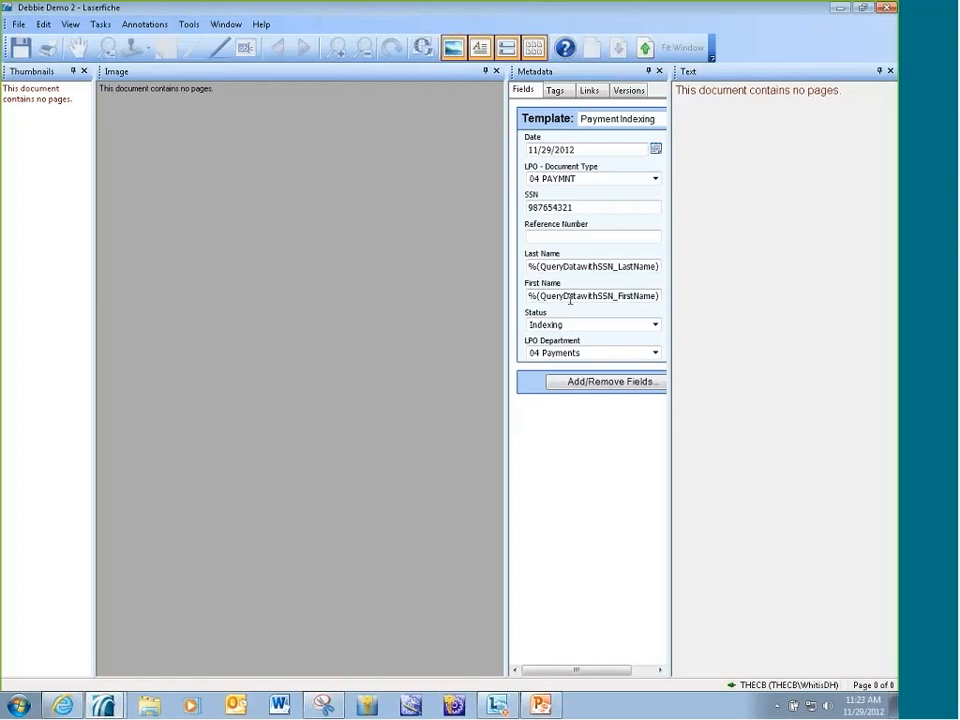
Fill in the reference number and replace both the last name and first name with Demo.
left_click(552, 238)
type("0000000000")
key("Tab")
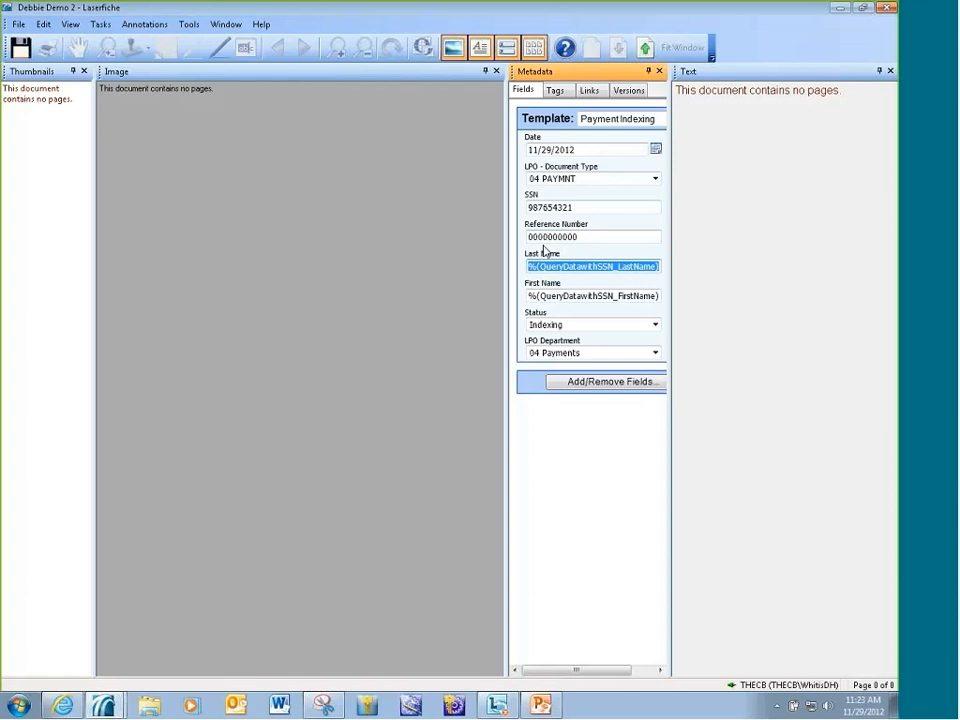
type("Demo")
key("Tab")
type("Demo")
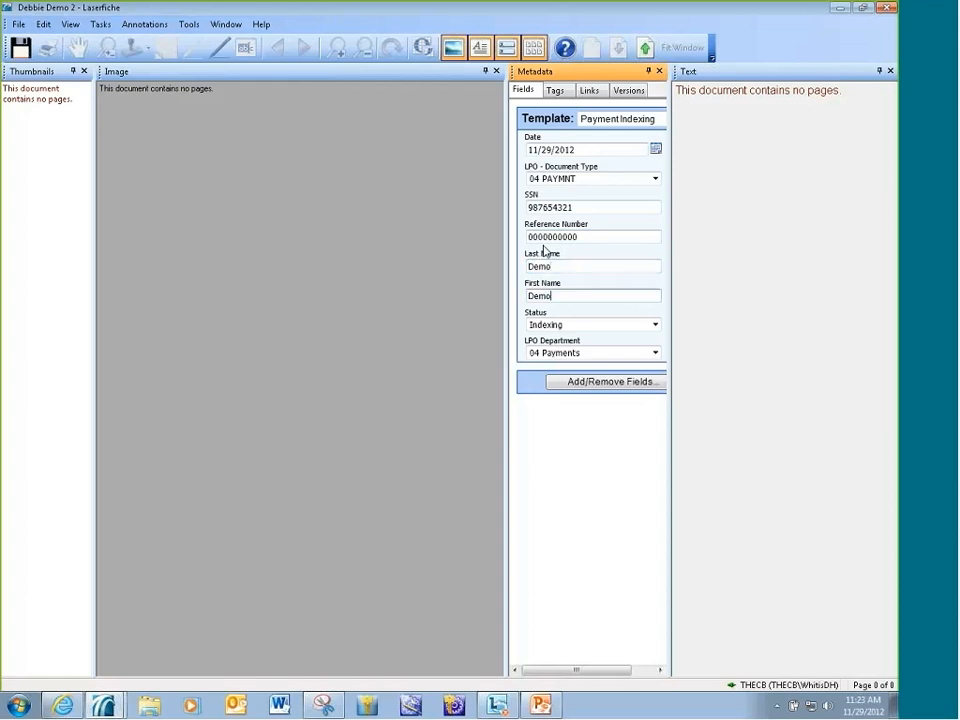
Change the exception document's status to Process Pending, and save and close it.
key("Tab")
key("p")
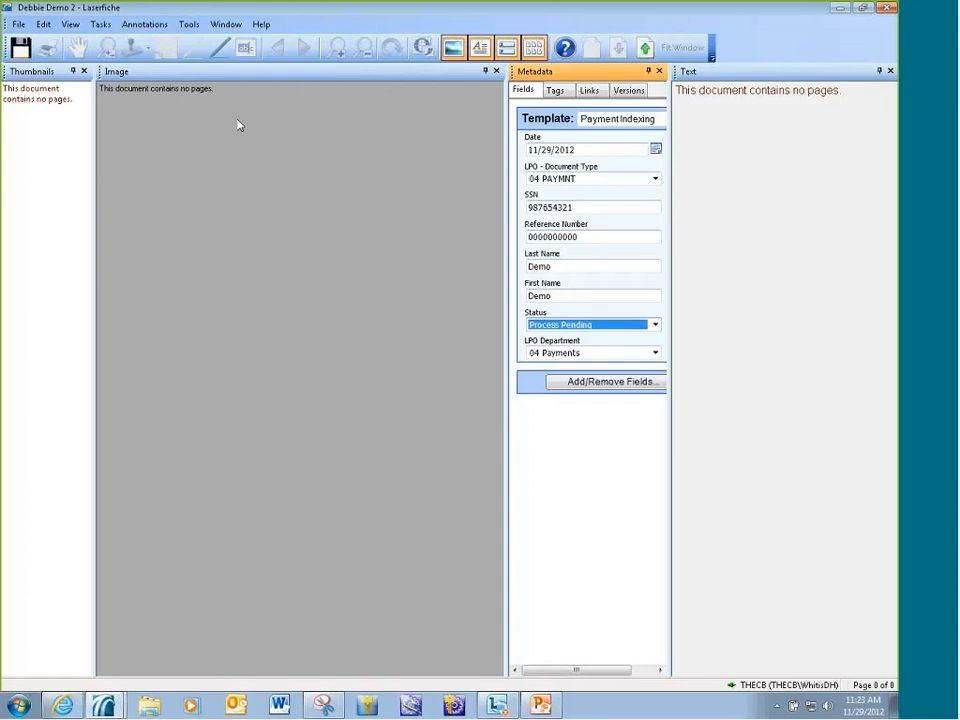
left_click(20, 47)
left_click(886, 7)
Open the demo document from the 4100 Payment Processing folder of the 4xxx Payments queue.
left_click_drag(289, 450, 284, 555)
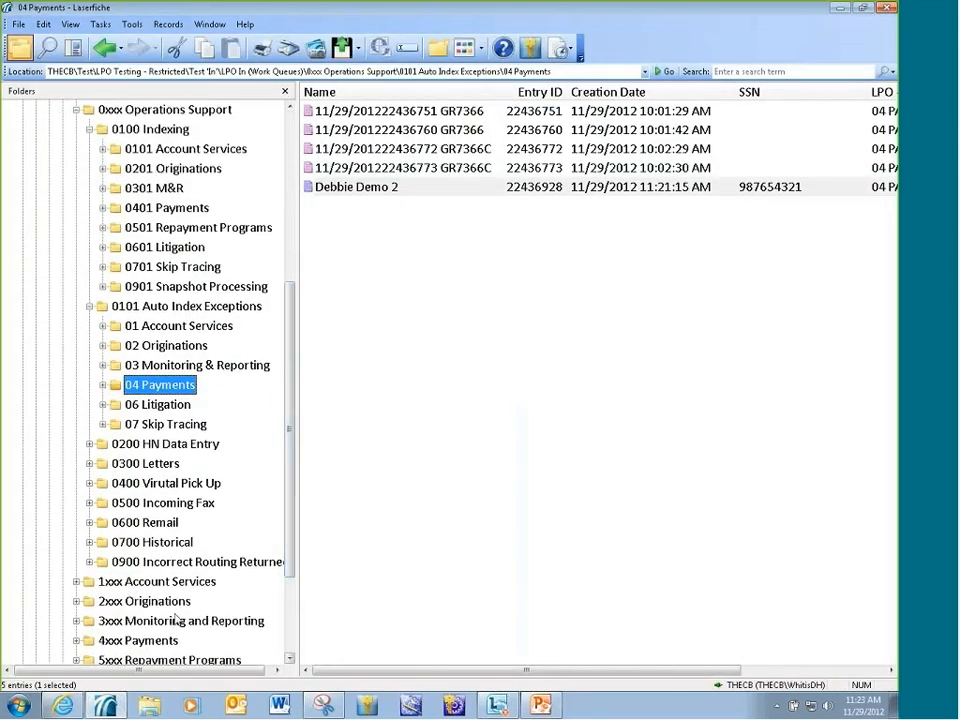
left_click(138, 640)
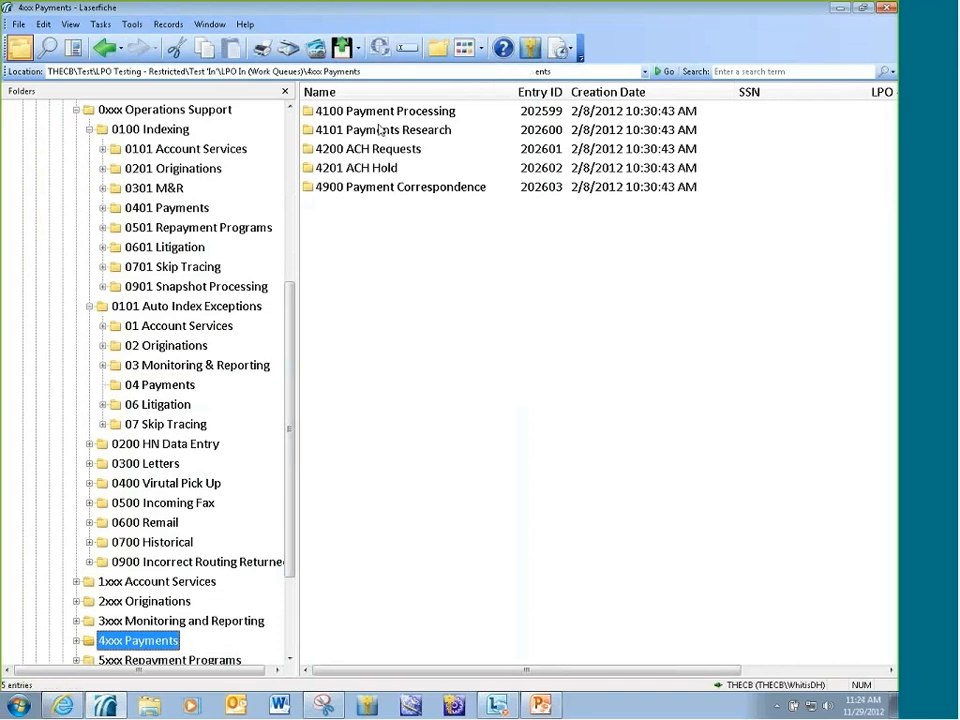
double_click(381, 118)
double_click(360, 118)
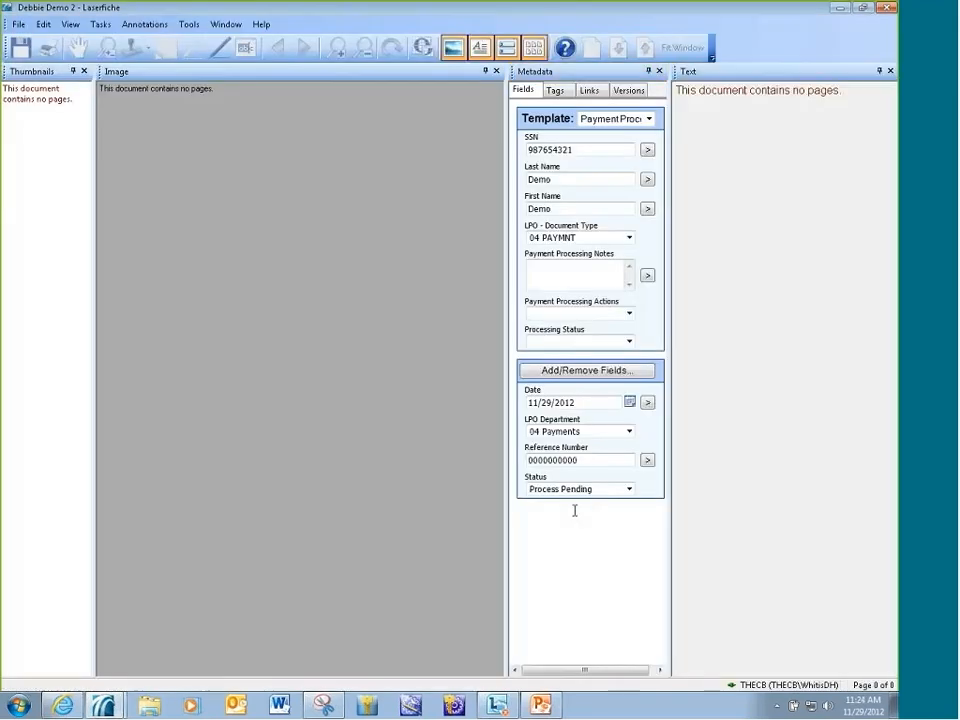
Insert the Date/Time token in the Payment Processing Notes field.
left_click(560, 276)
left_click(647, 276)
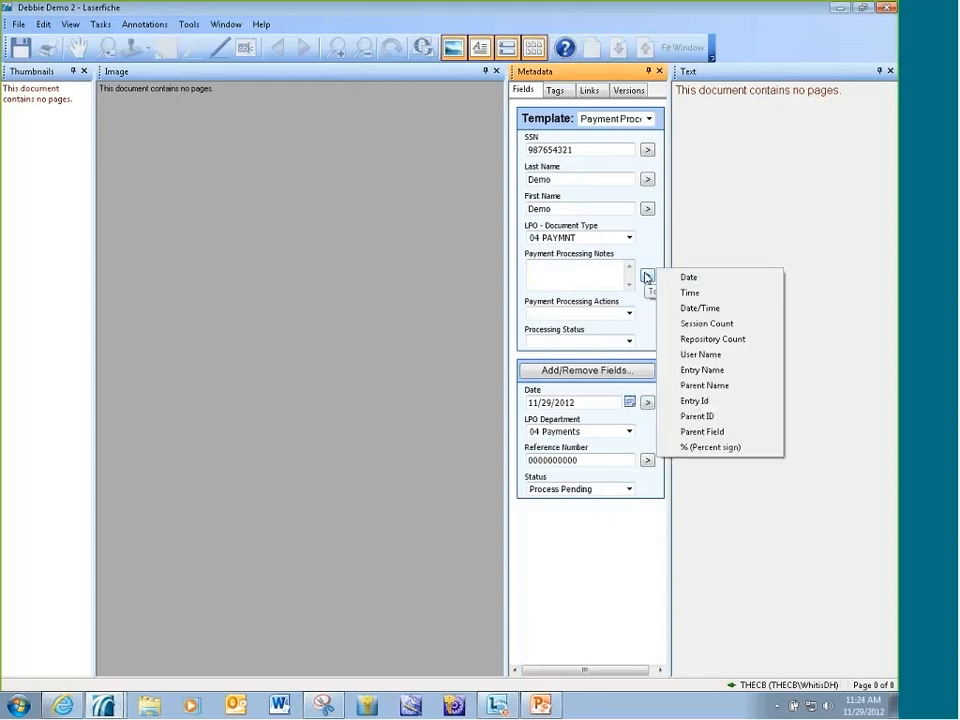
left_click(707, 307)
key("Return")
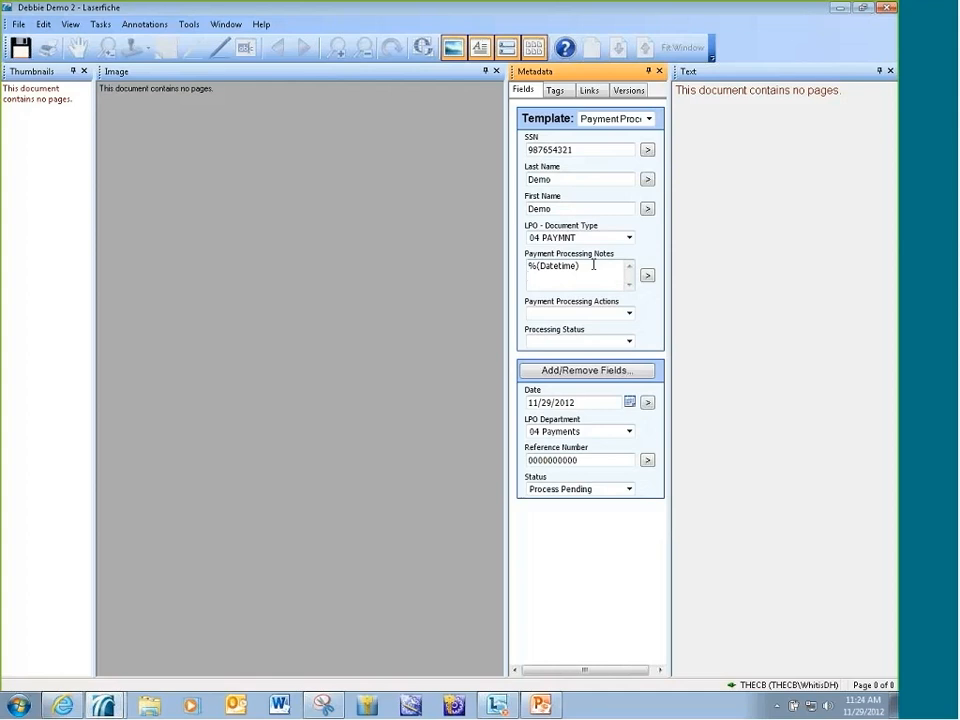
Add the User Name token on a new line of the Payment Processing Notes, keeping Payment Processing Actions blank.
left_click(647, 276)
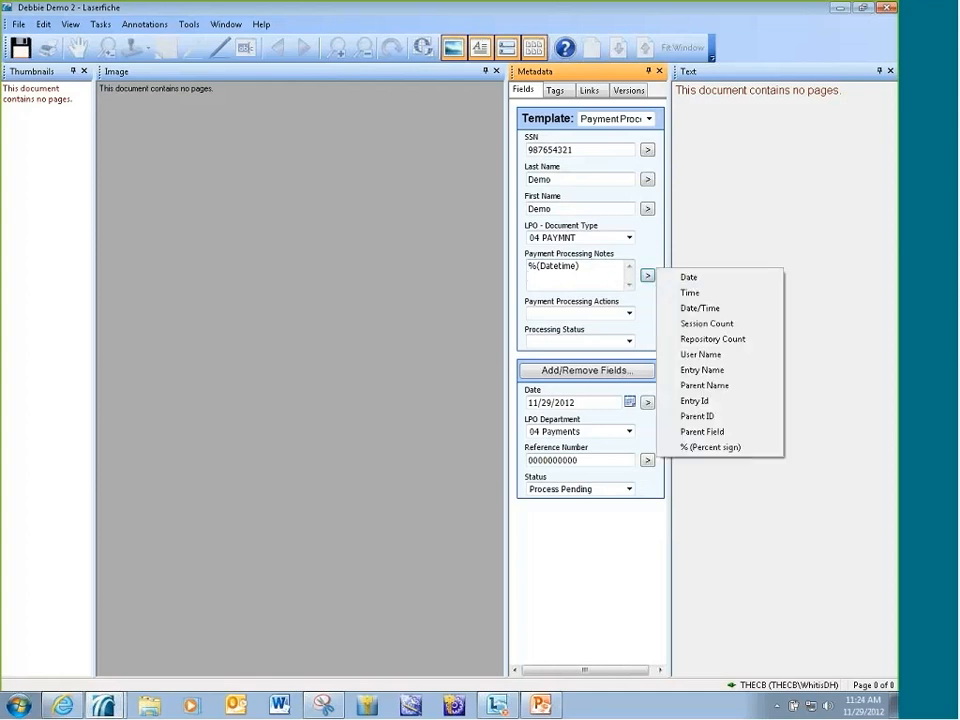
left_click(697, 357)
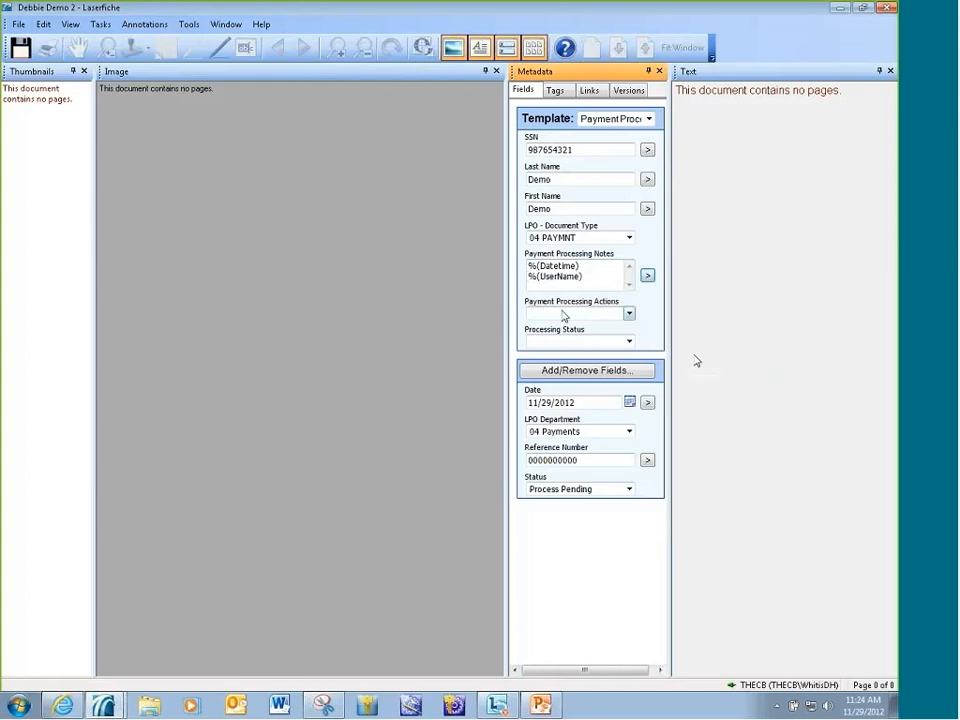
left_click(629, 314)
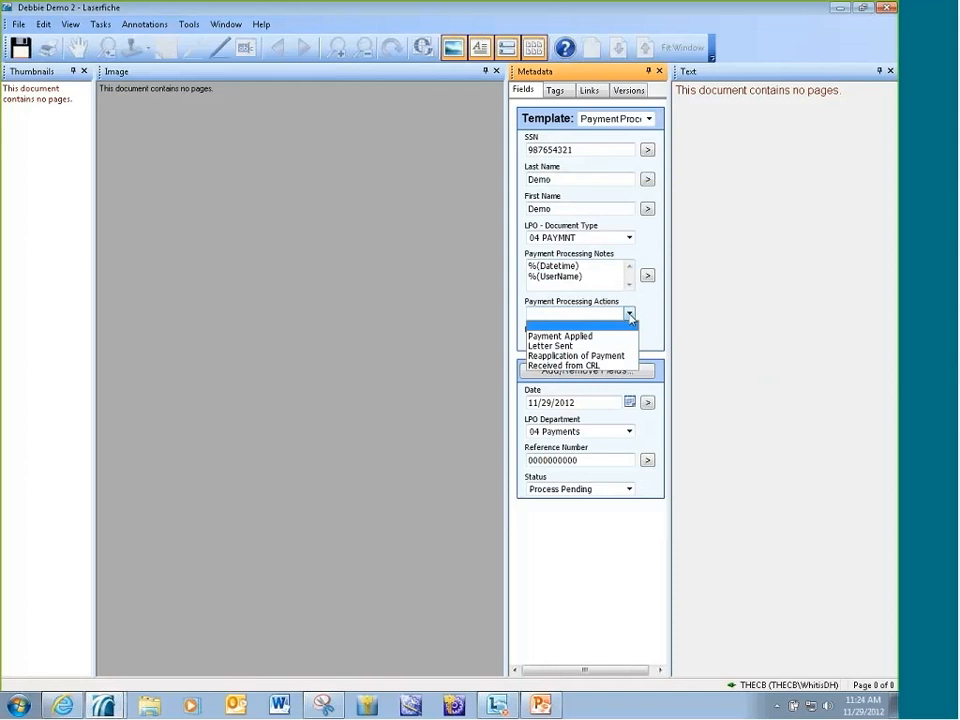
left_click(631, 325)
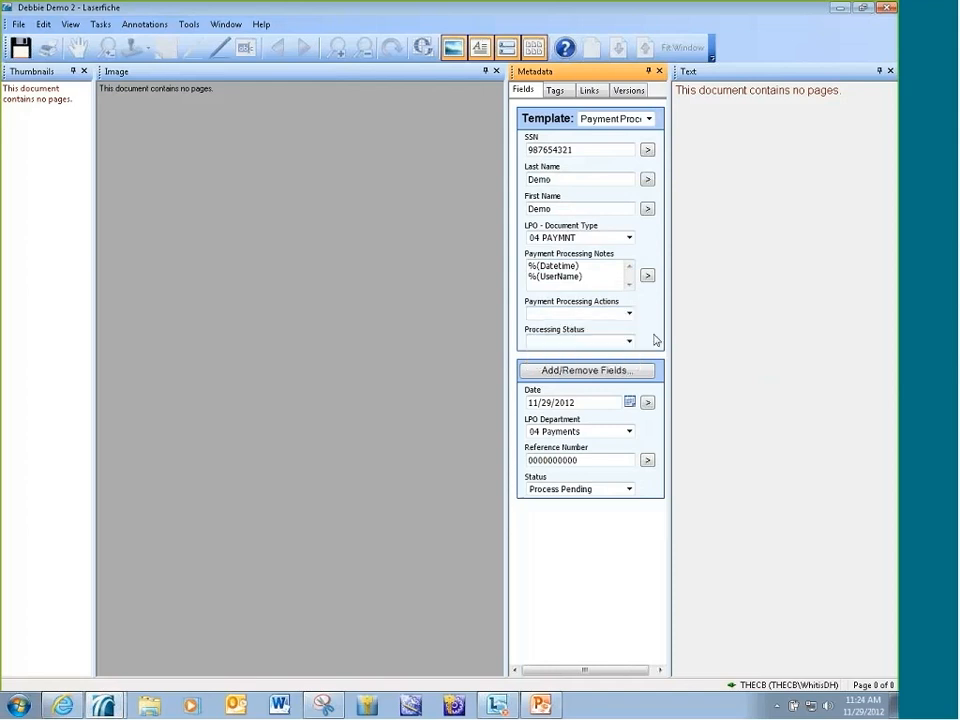
Set the document's Processing Status to Incorrect Routing, and save and close it.
left_click(629, 341)
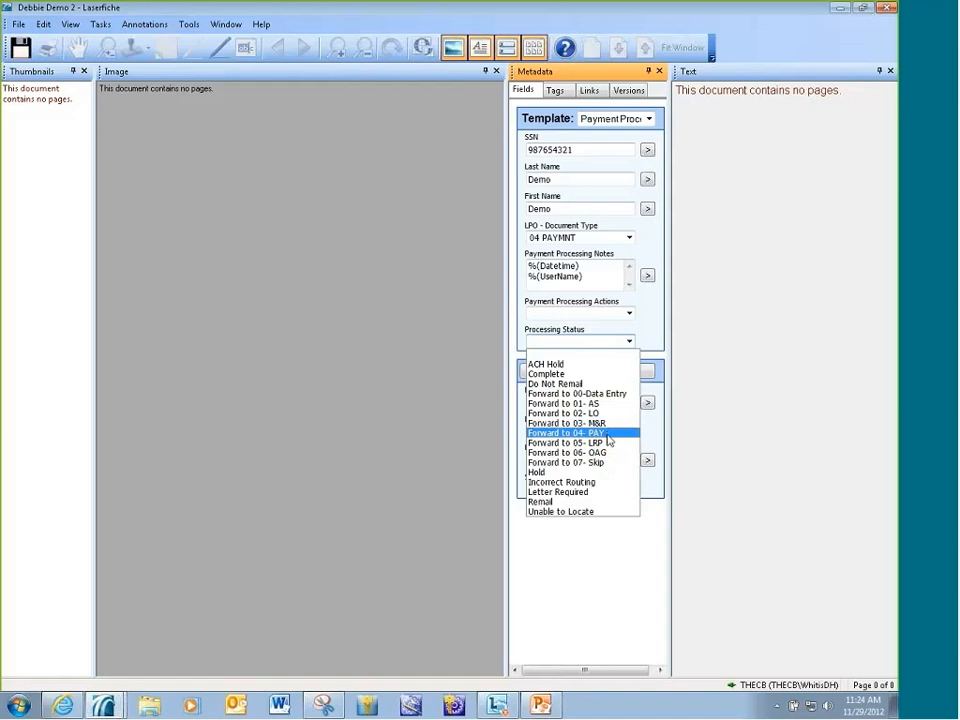
left_click(601, 484)
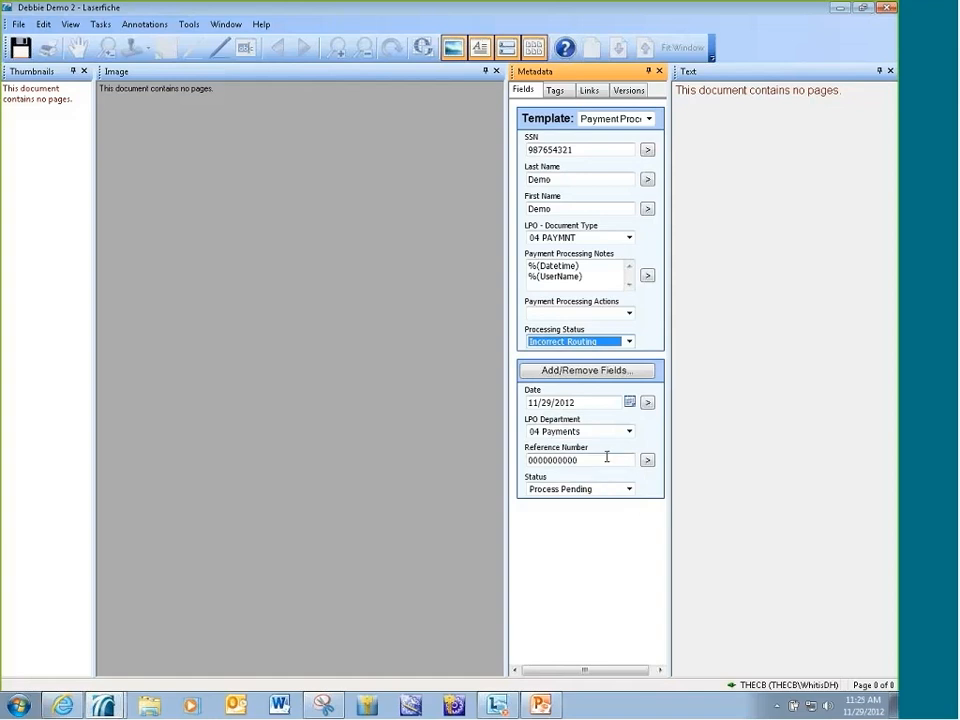
left_click(22, 48)
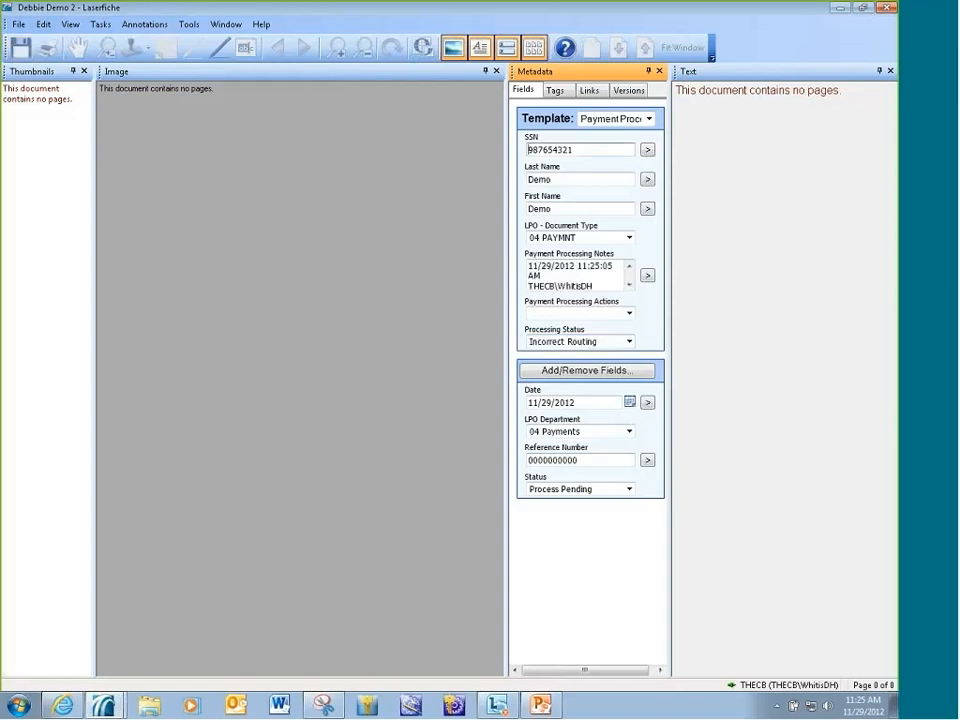
left_click(886, 7)
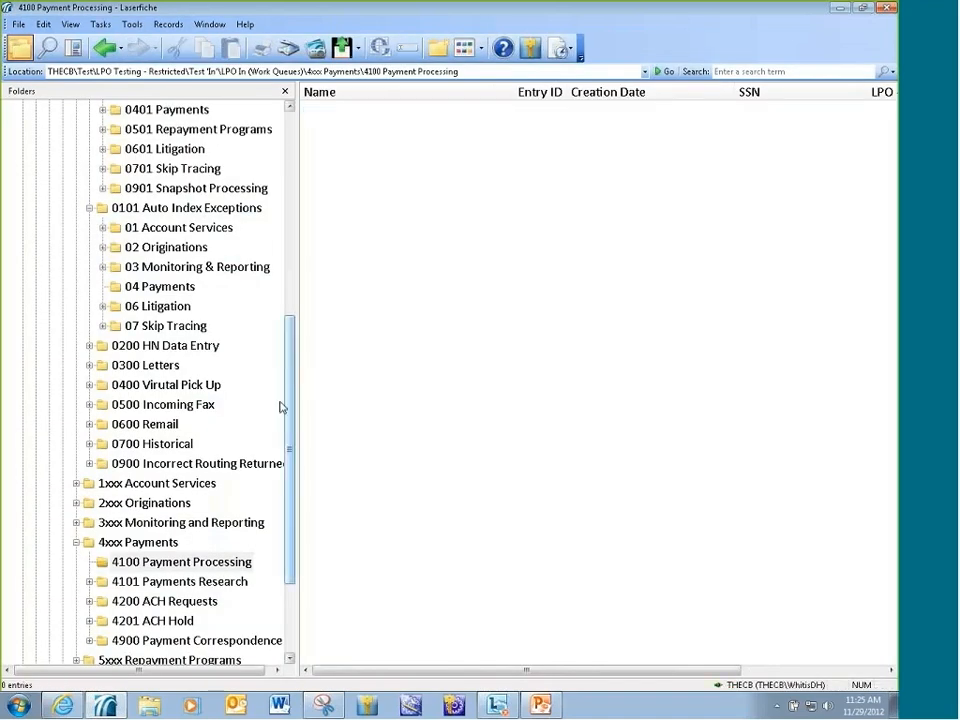
Open the demo document from the 0900 Incorrect Routing Returned folder.
left_click(190, 463)
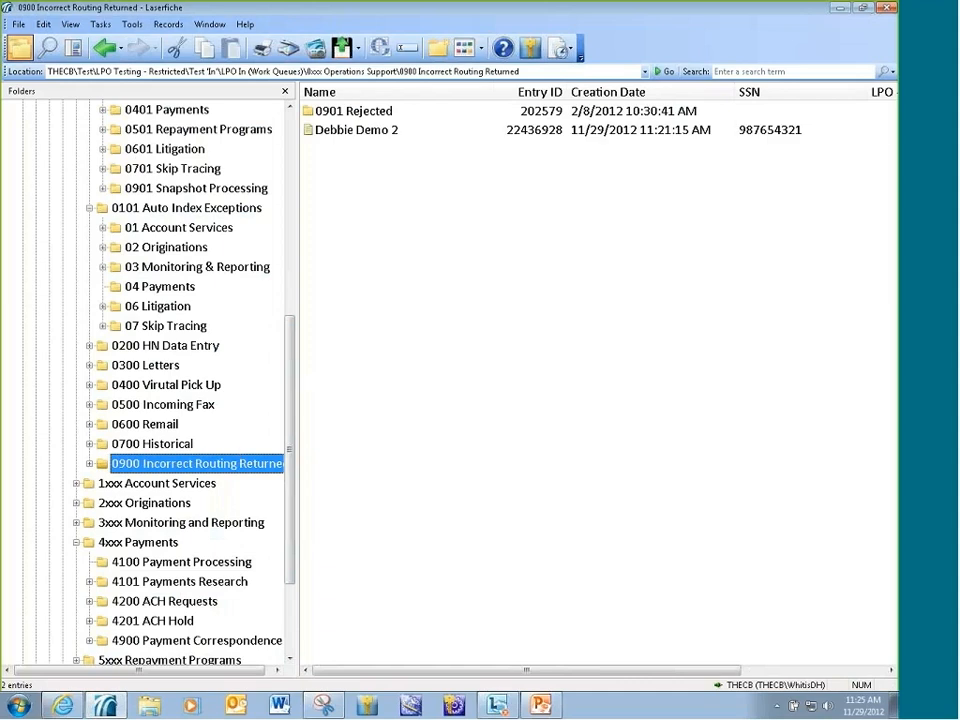
double_click(378, 131)
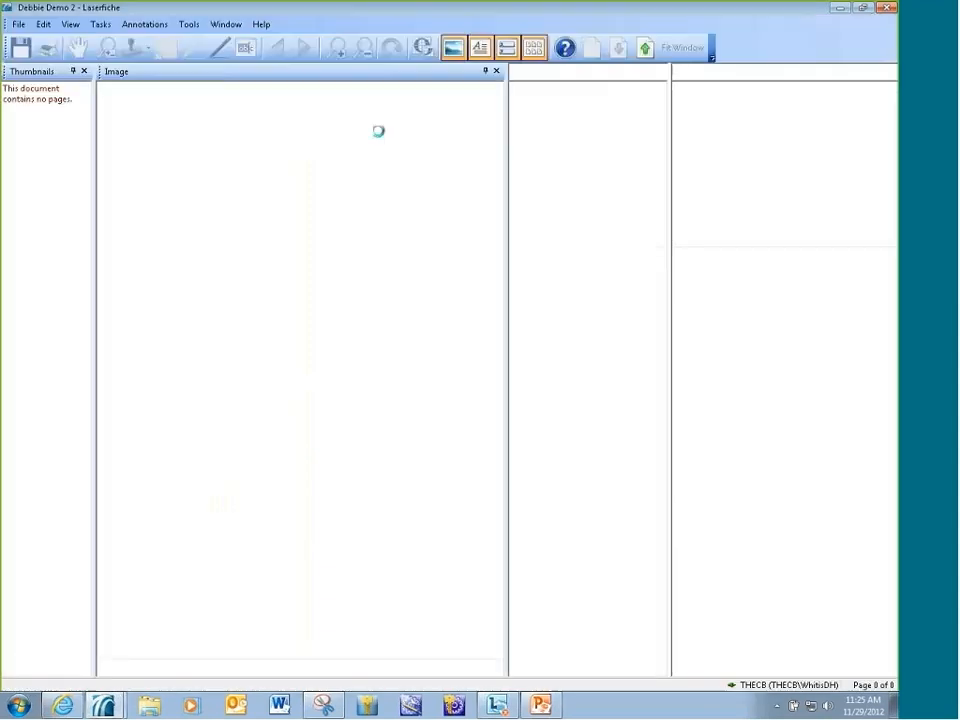